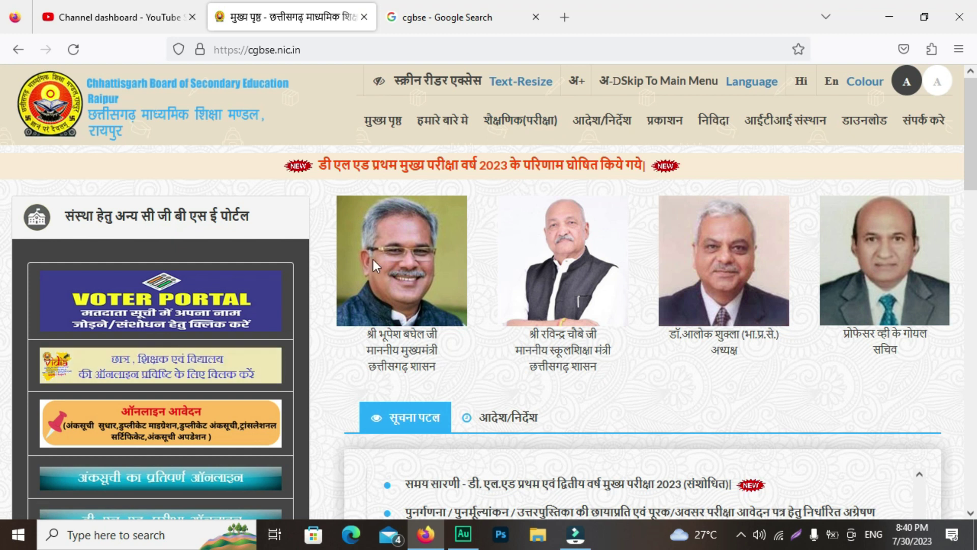
- Open the ऑनलाइन आवेदन (online application) portal for marksheet corrections and duplicate certificates from the CGBSE home page
scroll(542, 240, down, 3)
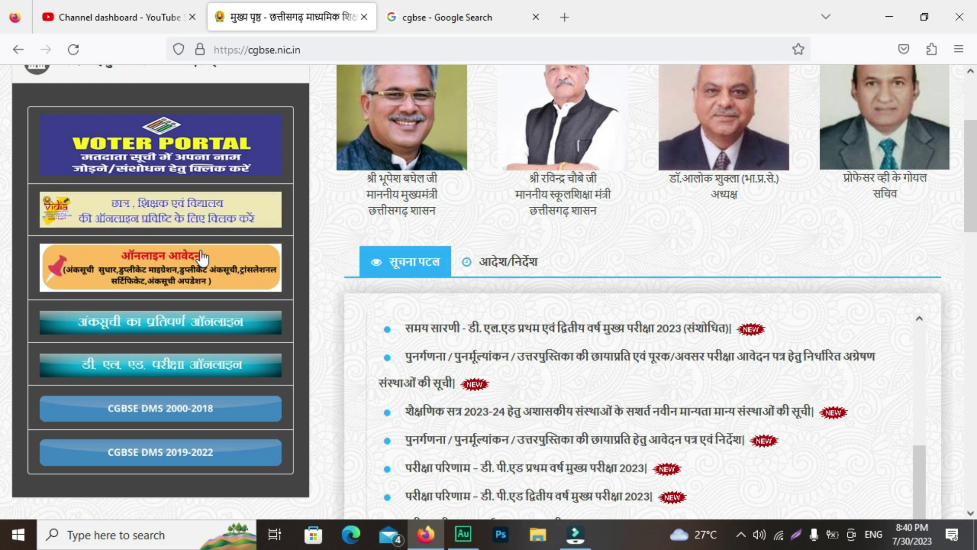
scroll(616, 236, up, 3)
scroll(572, 253, down, 2)
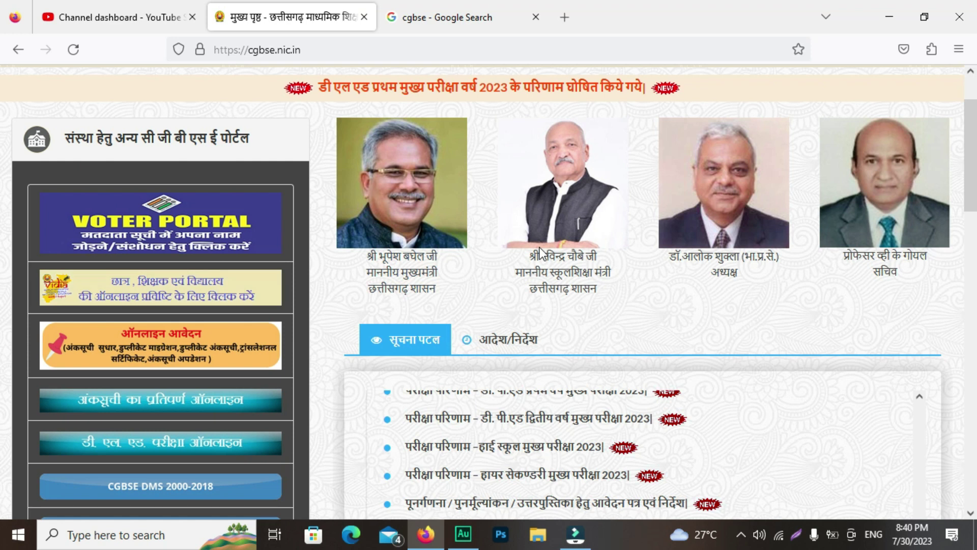
scroll(502, 236, down, 2)
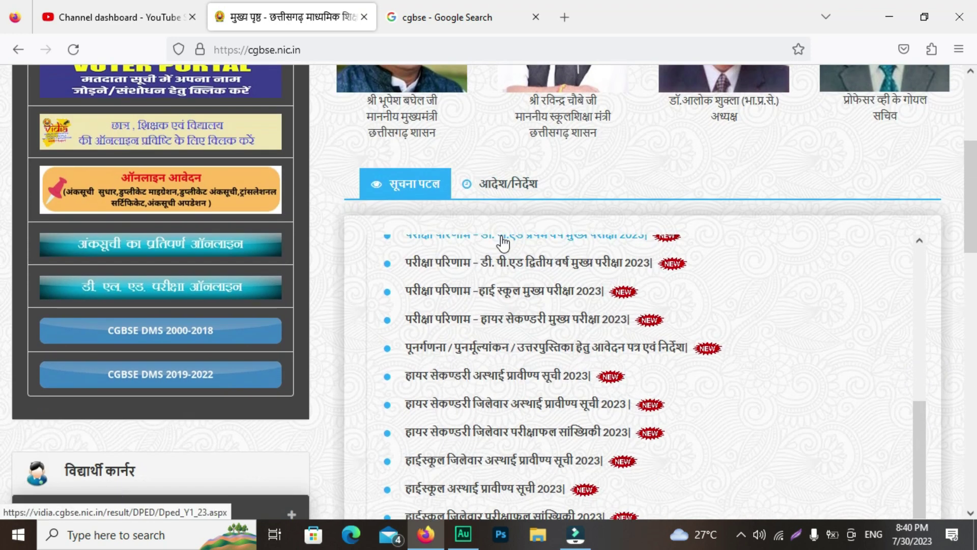
scroll(502, 236, up, 1)
scroll(176, 241, up, 2)
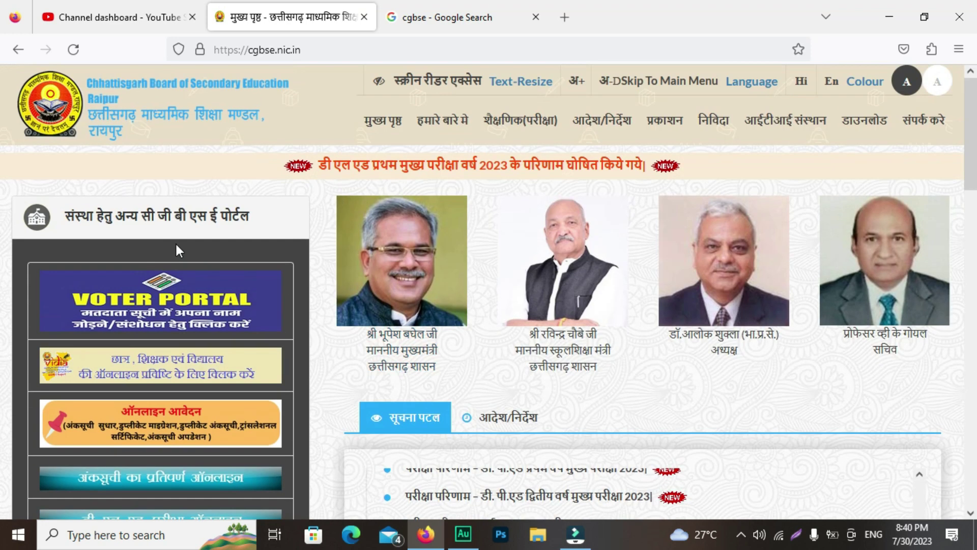
scroll(152, 213, down, 3)
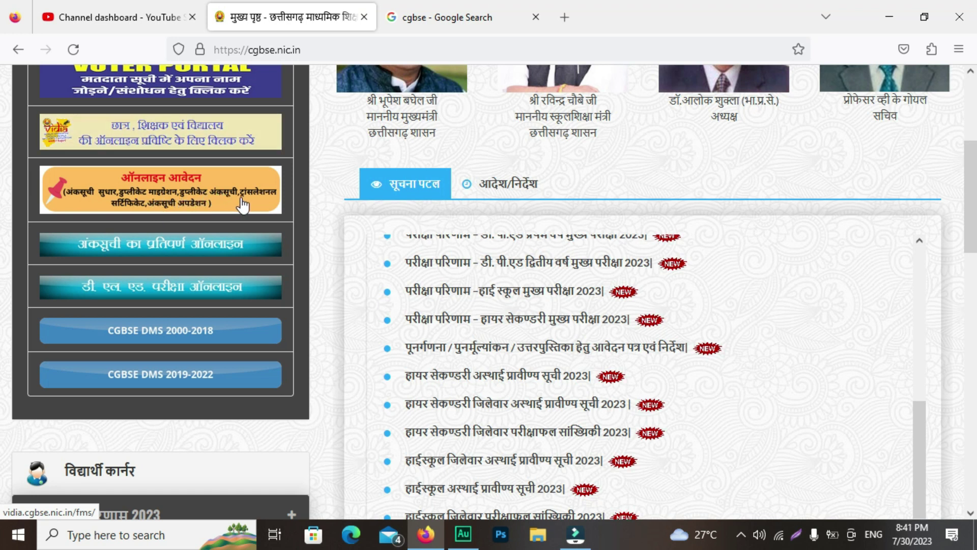
click(167, 187)
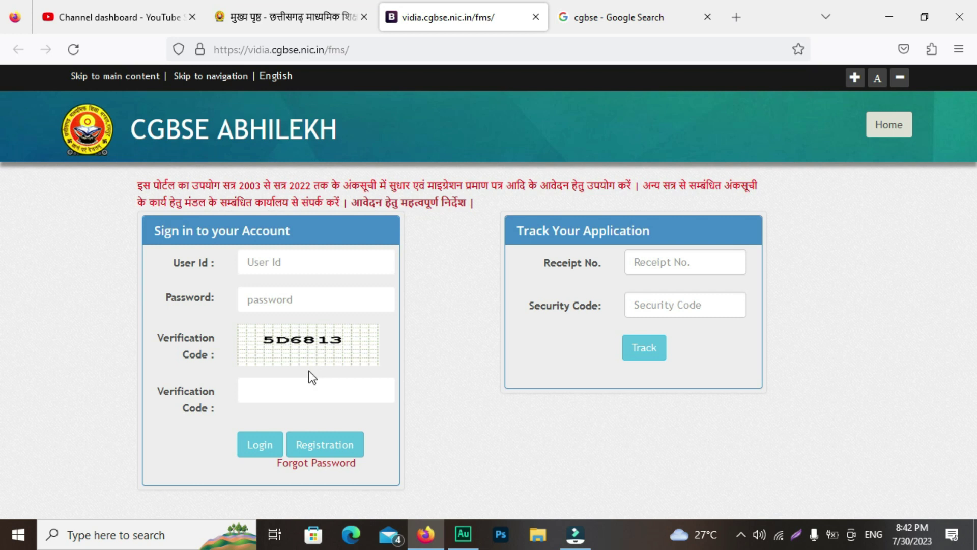
- Open the new user registration form and look over its name, mobile number, email, user ID and password fields
click(328, 448)
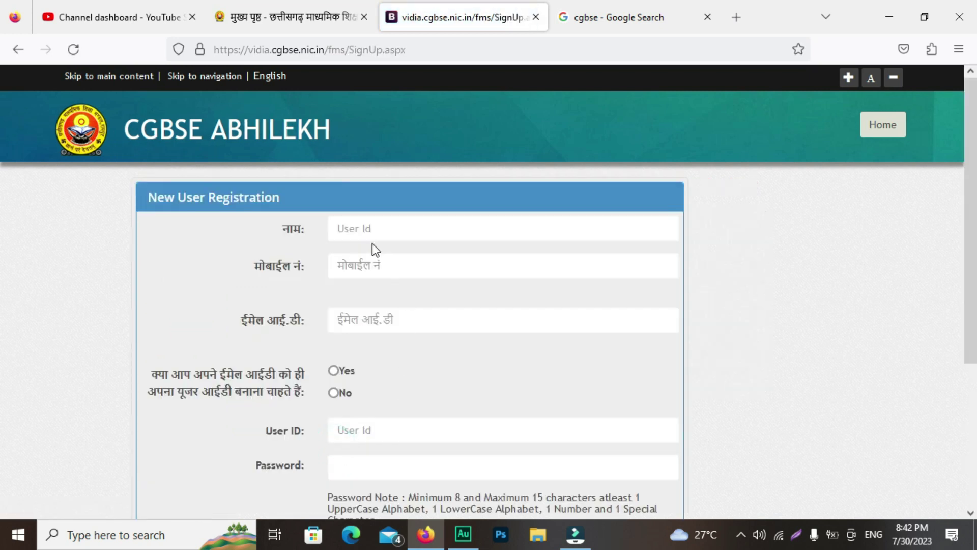
scroll(324, 222, down, 2)
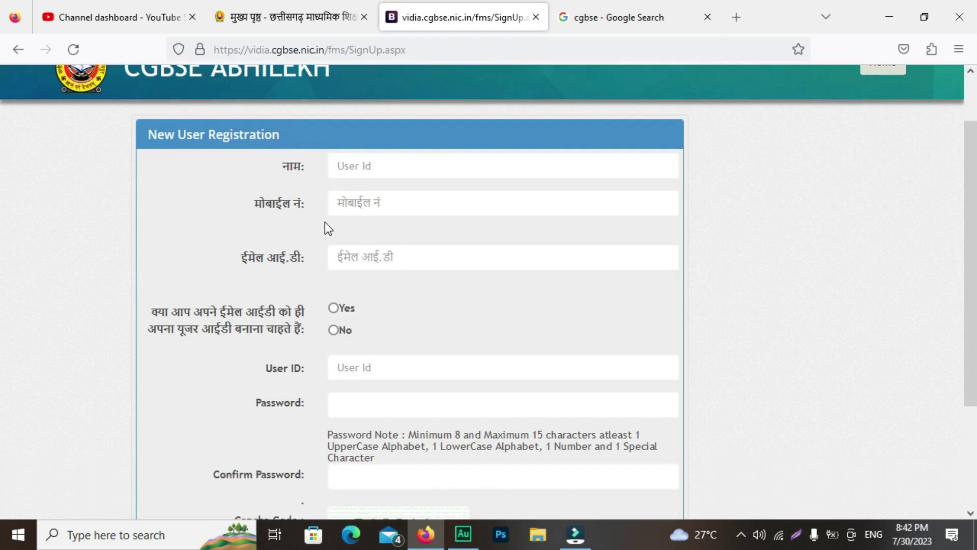
click(384, 152)
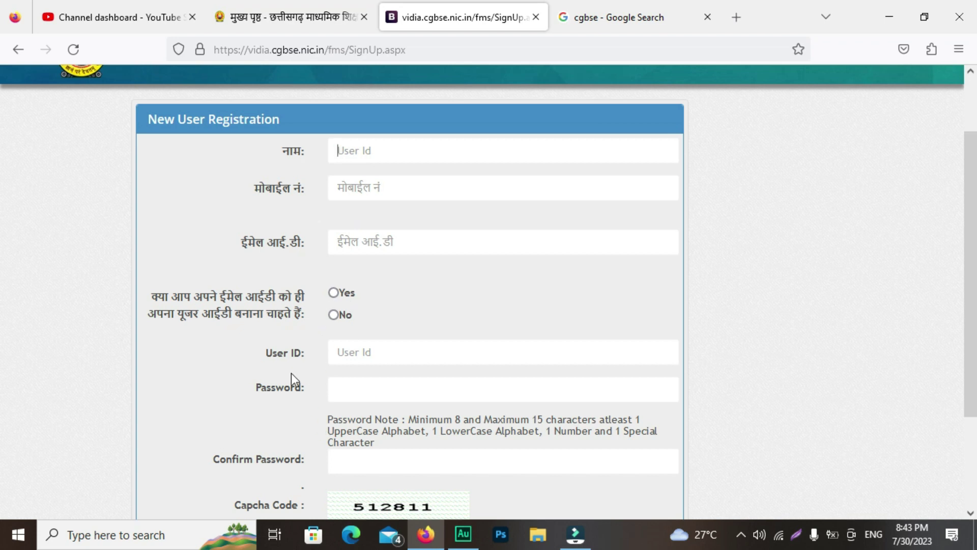
click(374, 356)
click(358, 394)
click(256, 409)
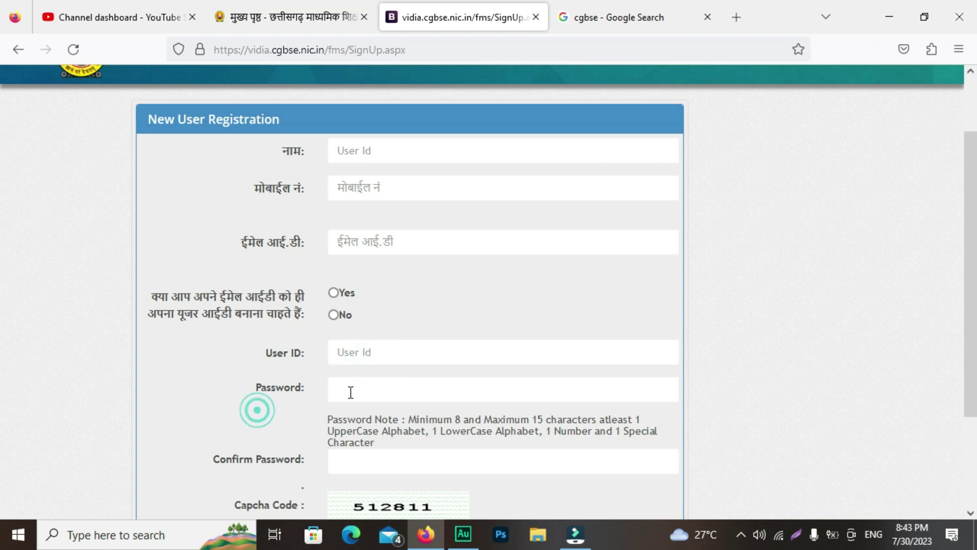
- Examine the registration form's password rules, confirm password field, captcha field and submit option
scroll(359, 392, down, 2)
scroll(362, 394, down, 1)
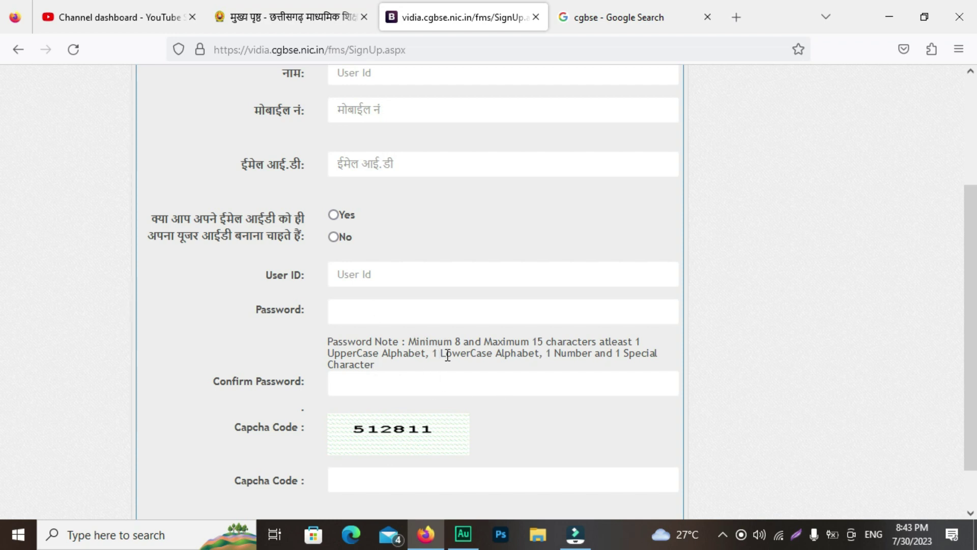
click(383, 379)
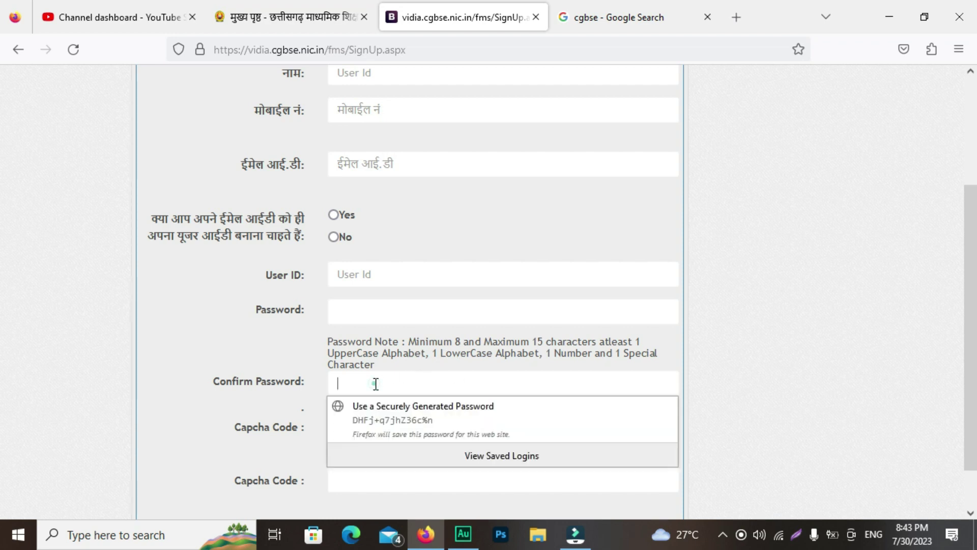
click(190, 414)
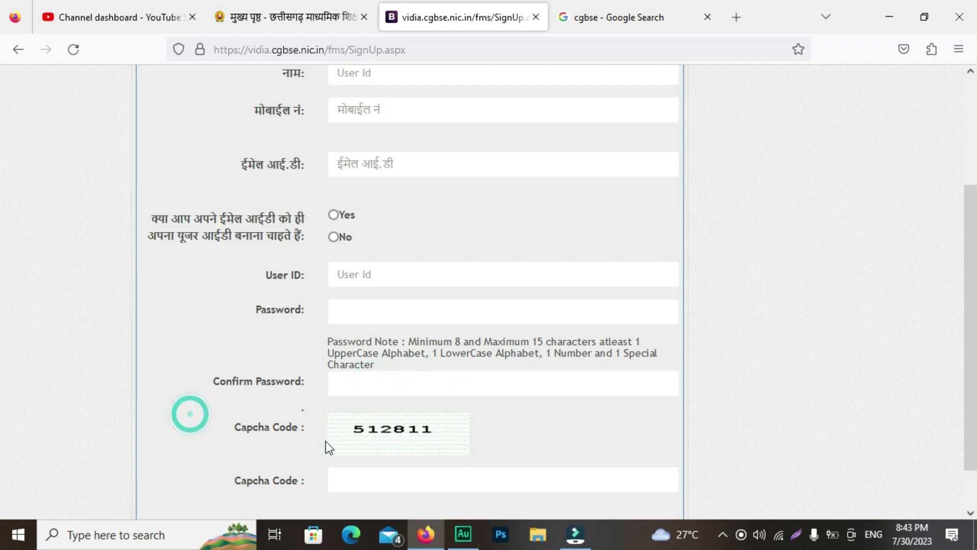
scroll(356, 430, down, 1)
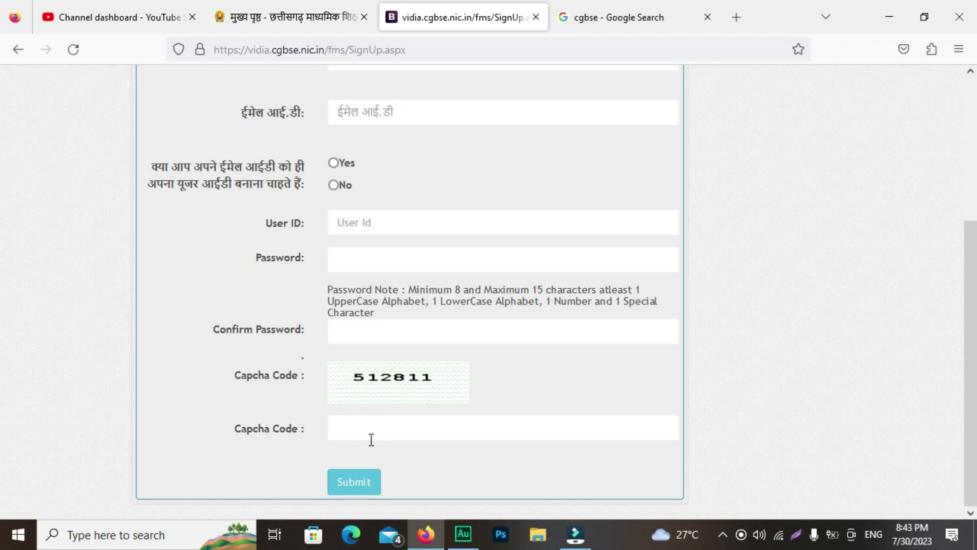
scroll(359, 359, up, 3)
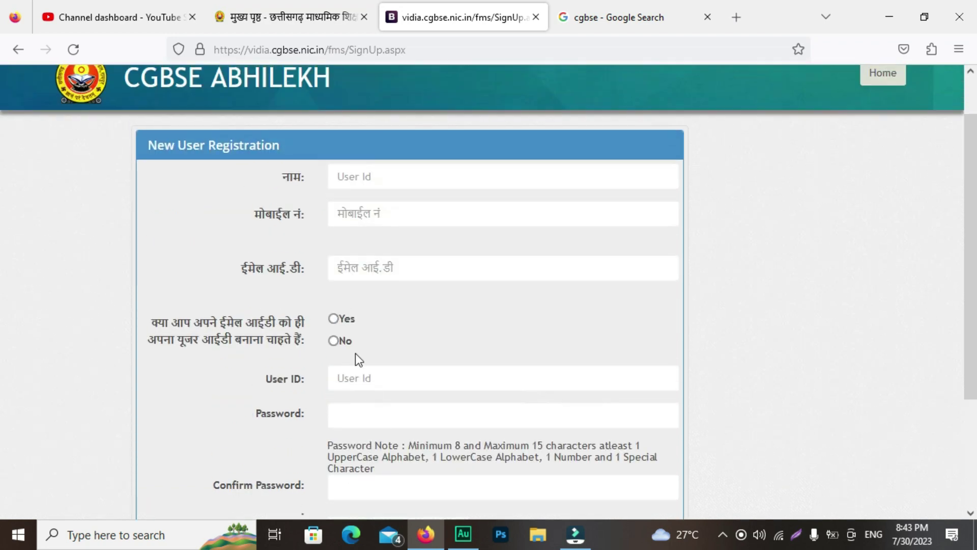
- Close the registration page and return to the top of the CGBSE home page
click(23, 55)
click(8, 49)
click(579, 11)
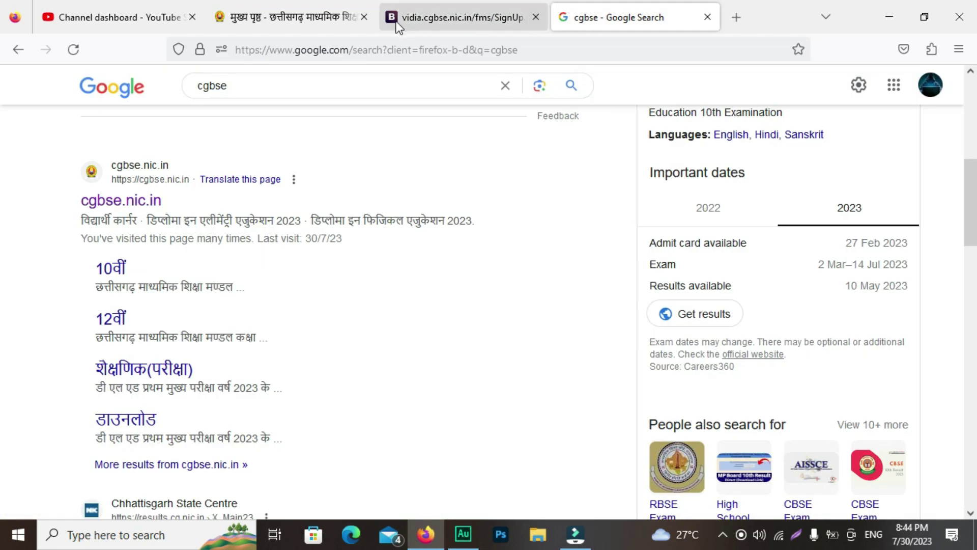
click(344, 23)
click(524, 26)
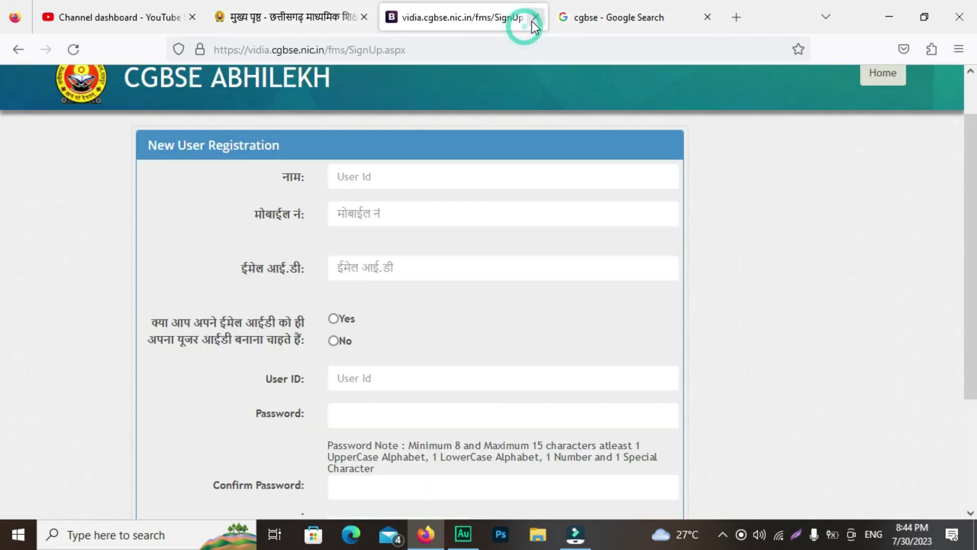
click(536, 17)
click(326, 17)
scroll(201, 253, up, 5)
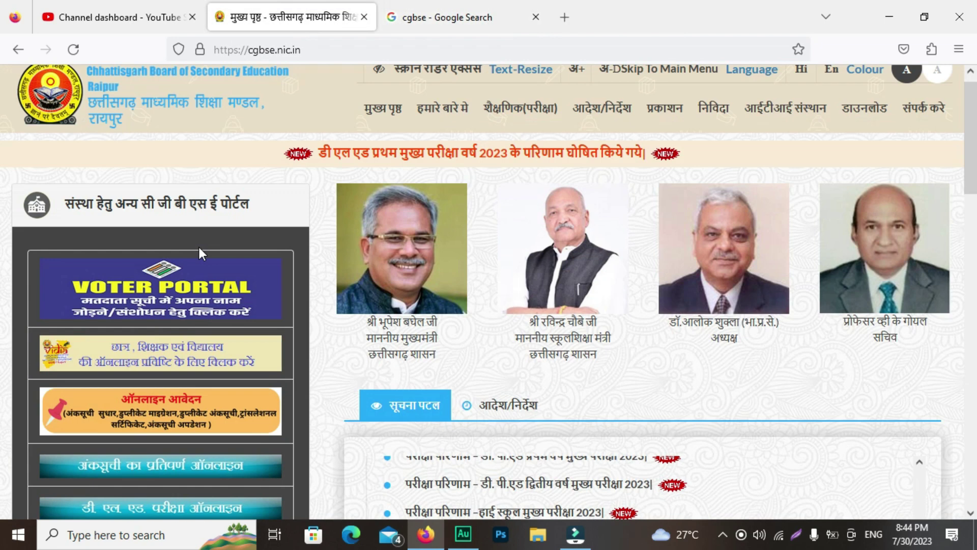
- Reopen the ऑनलाइन आवेदन portal and go through the sign-in form's user ID, password and verification code fields
click(177, 423)
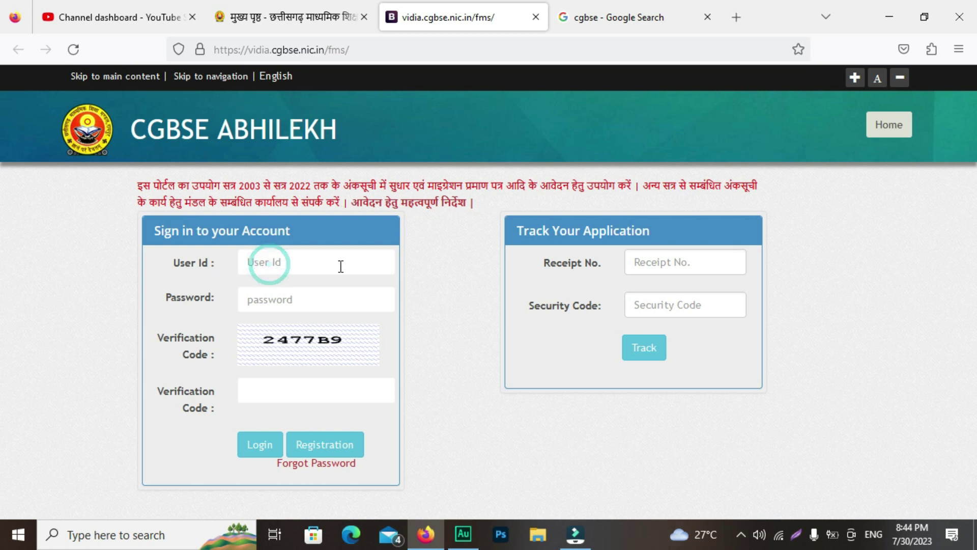
click(274, 304)
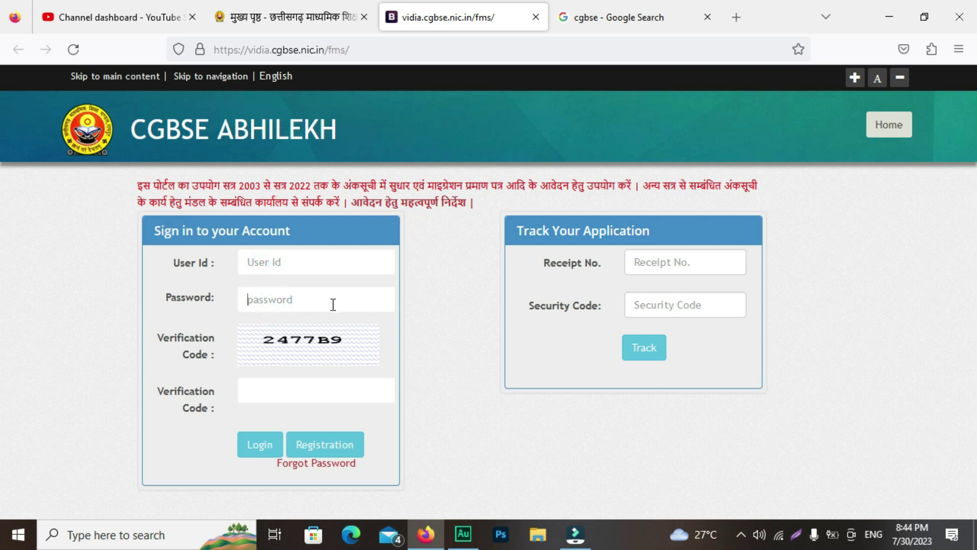
click(271, 386)
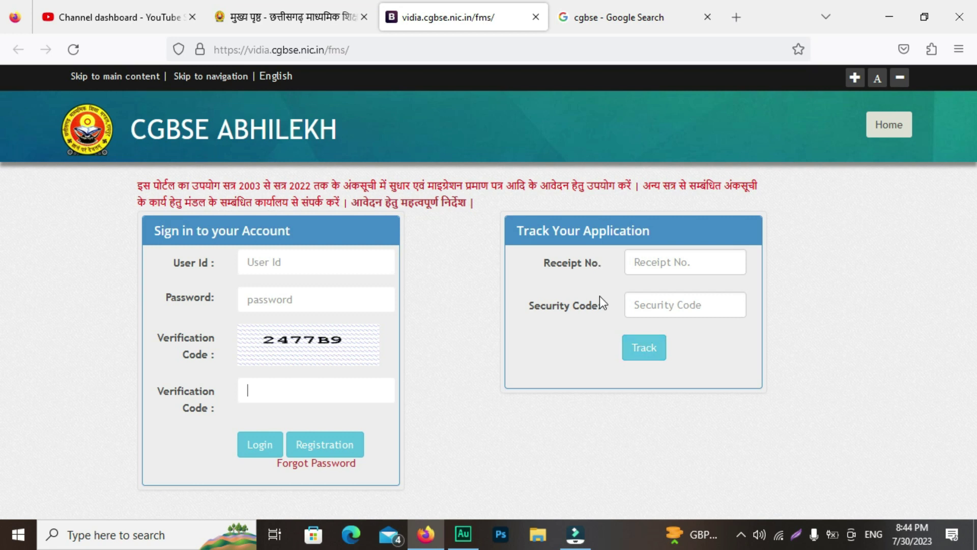
click(280, 264)
click(268, 307)
click(261, 398)
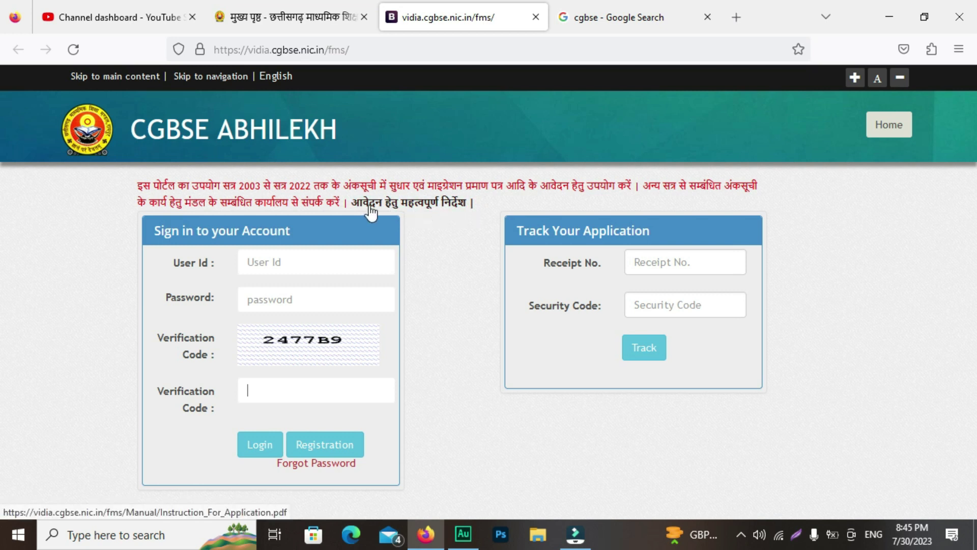
- Open the आवेदन हेतु महत्वपूर्ण निर्देश document and read its instructions on registration, OTP verification, login and new applications
click(431, 207)
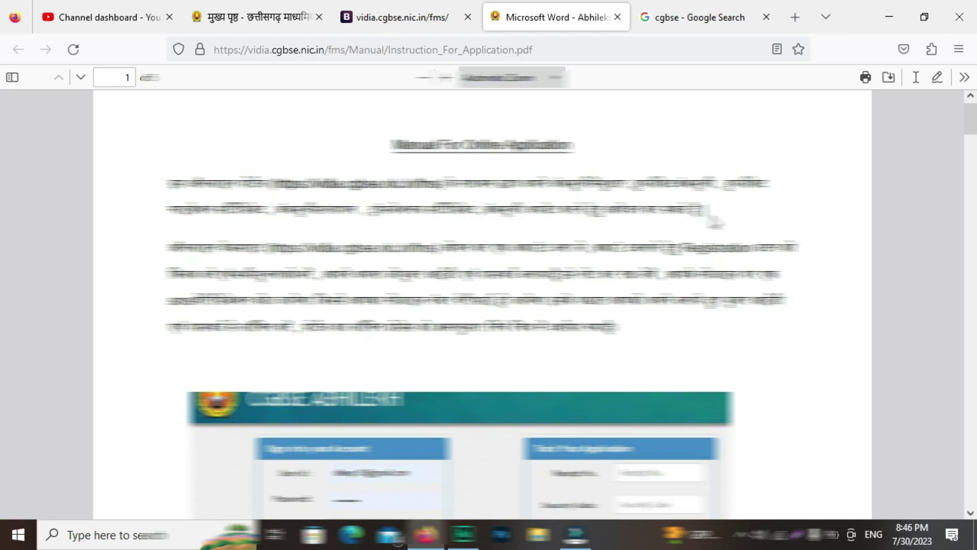
scroll(422, 273, down, 3)
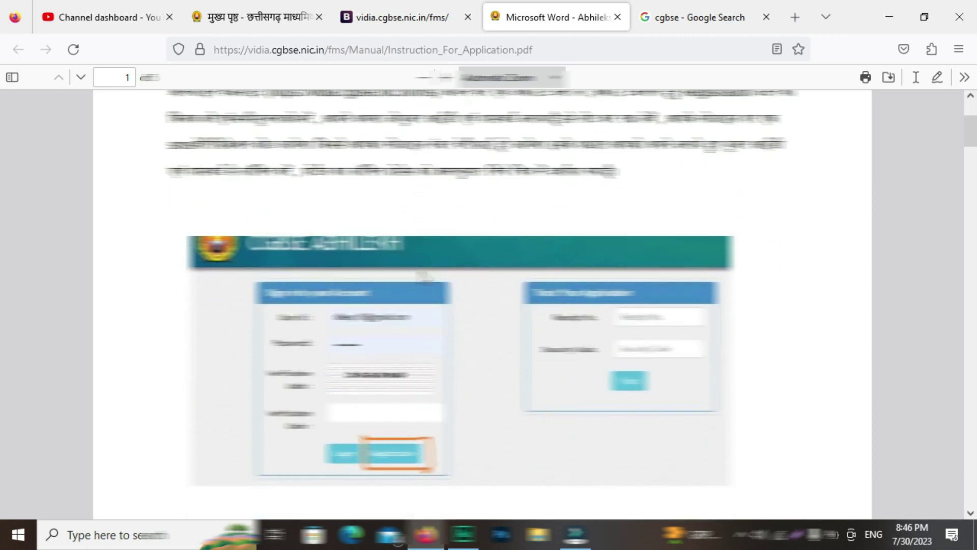
scroll(425, 277, down, 2)
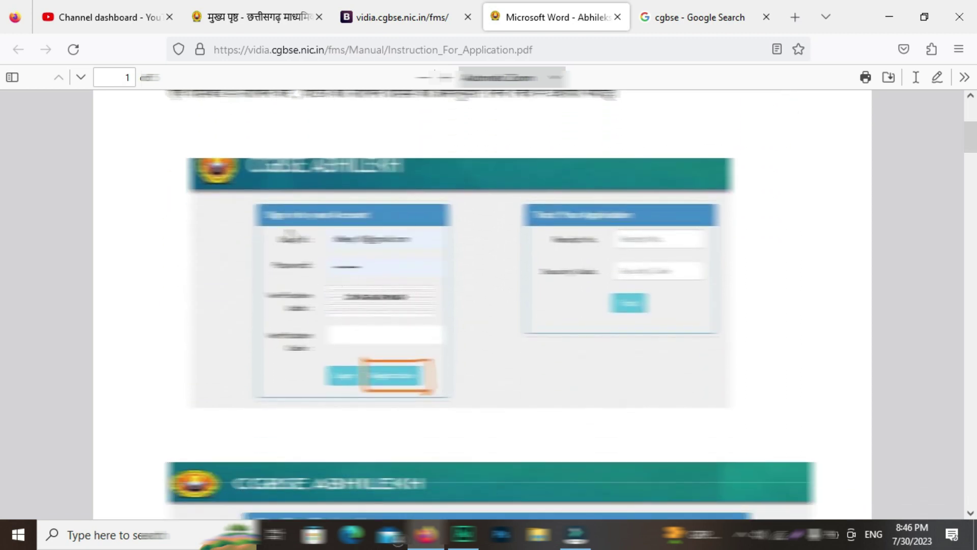
scroll(385, 324, down, 1)
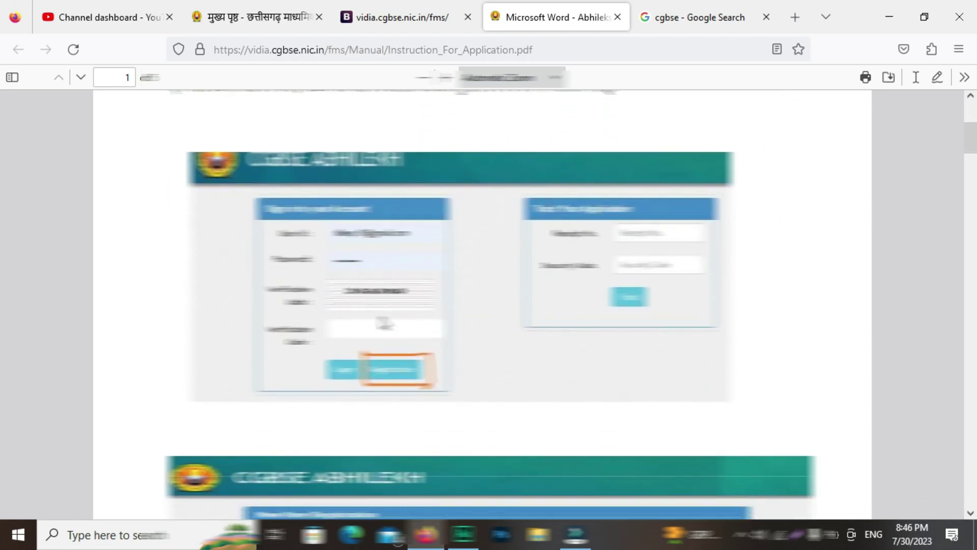
scroll(386, 324, down, 7)
scroll(451, 308, down, 3)
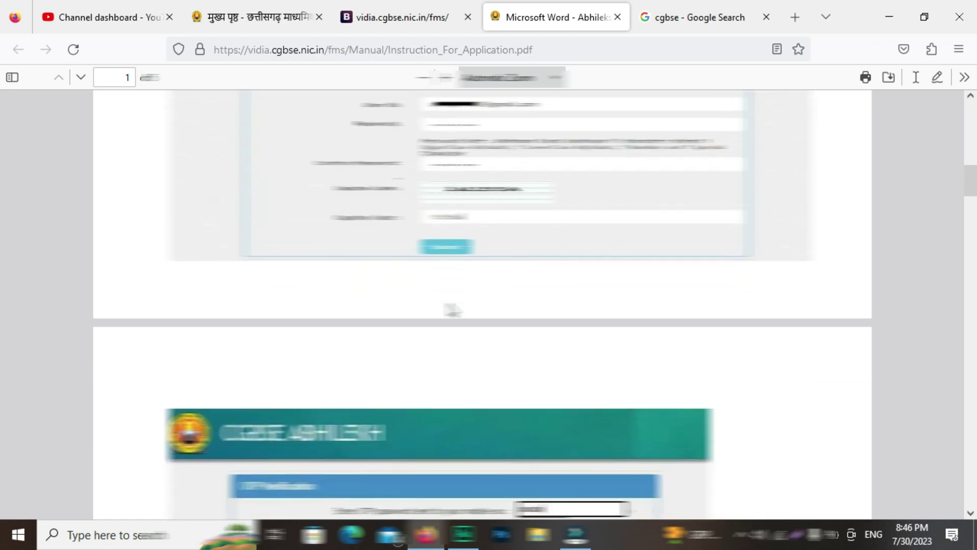
scroll(438, 254, down, 5)
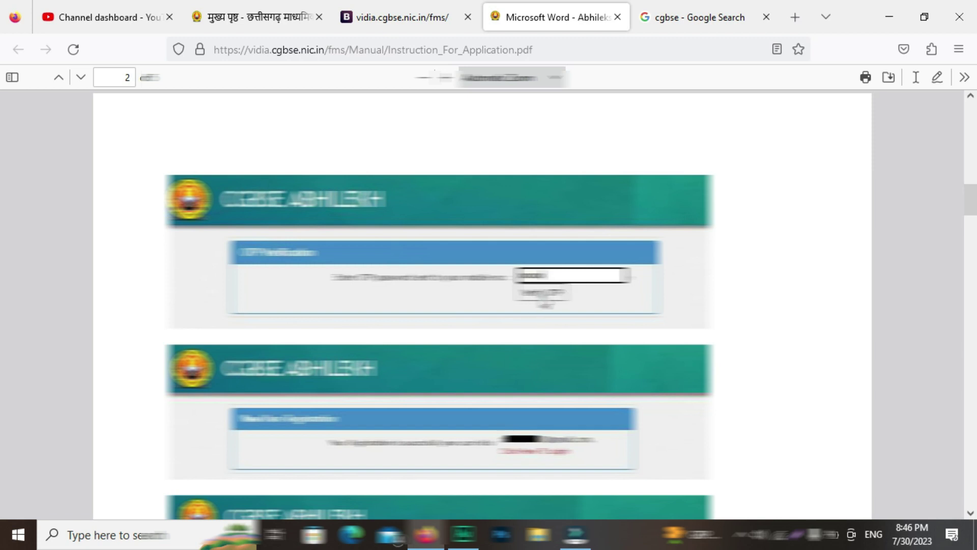
scroll(532, 305, down, 3)
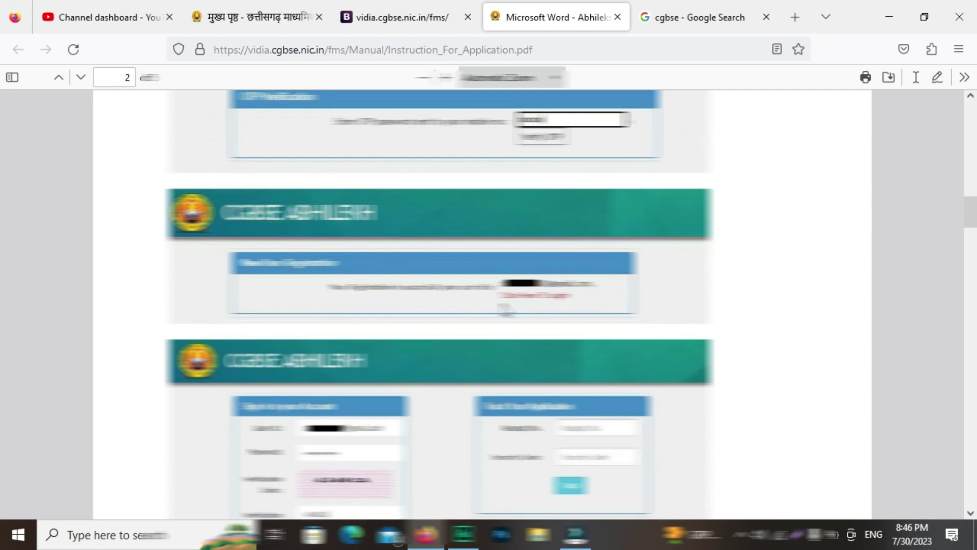
scroll(505, 310, down, 2)
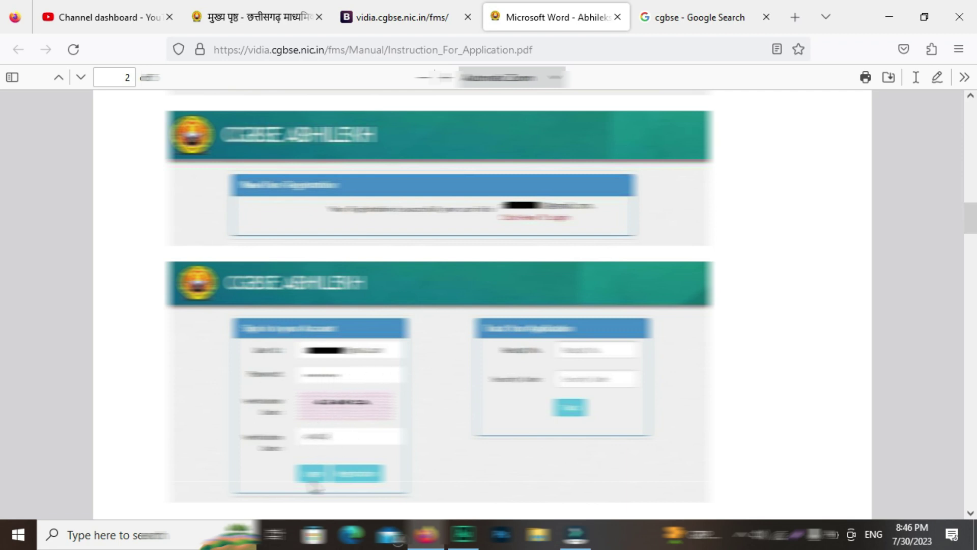
scroll(356, 407, down, 5)
scroll(359, 402, down, 1)
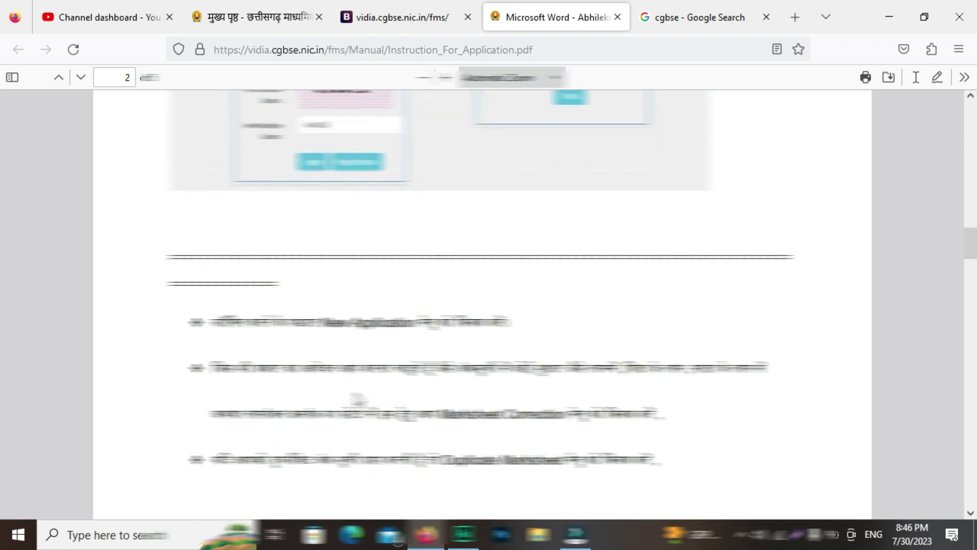